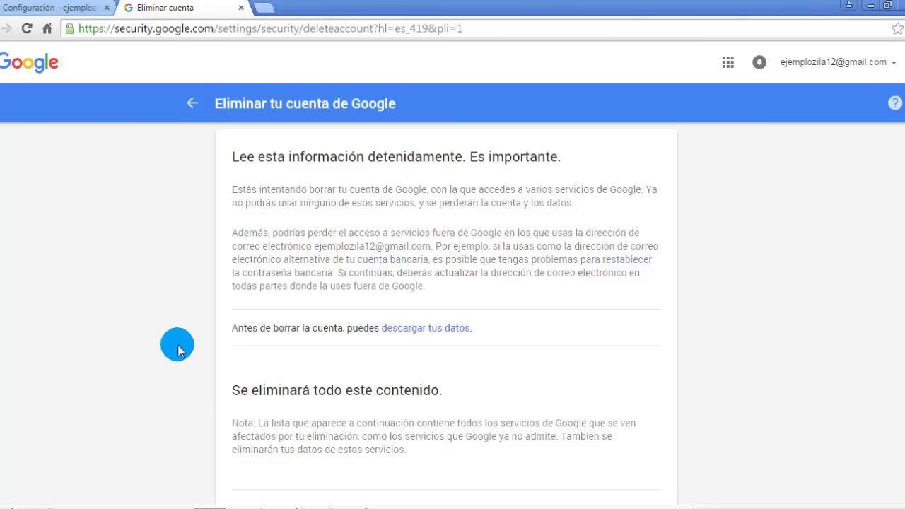
Read the account deletion notice and open its link for downloading the account data
left_click_drag(425, 287, 259, 190)
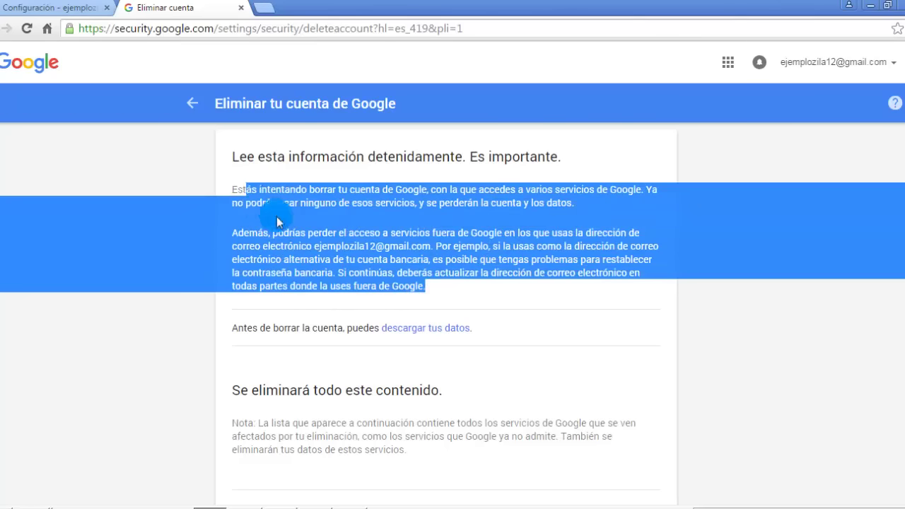
left_click(432, 274)
scroll(433, 273, "down", 1)
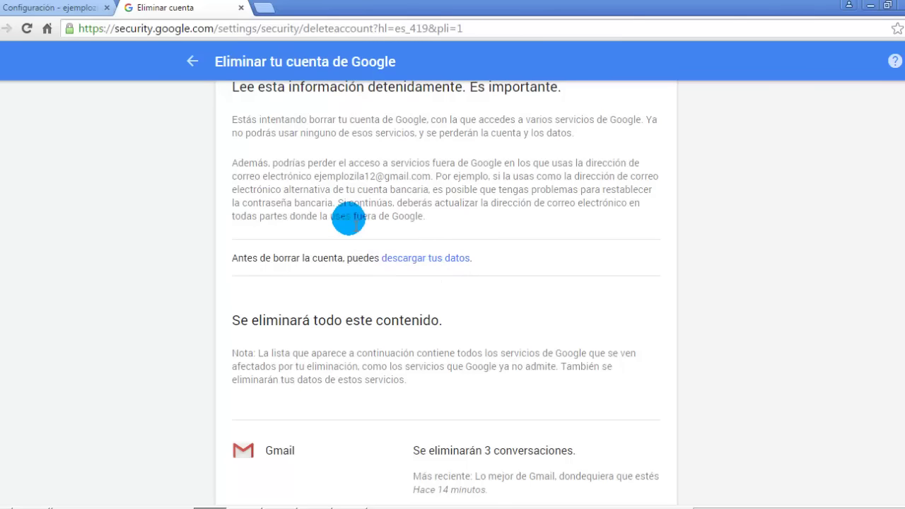
left_click(231, 260)
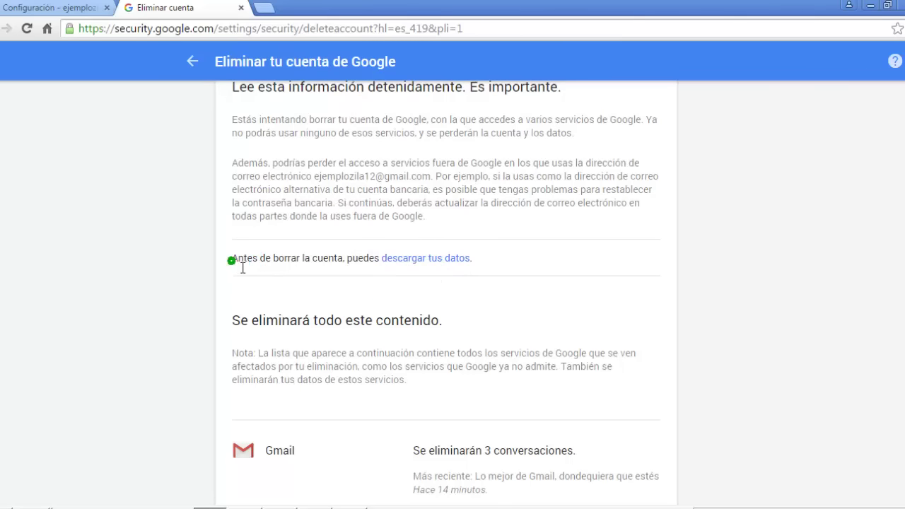
left_click_drag(243, 268, 362, 283)
left_click(362, 283)
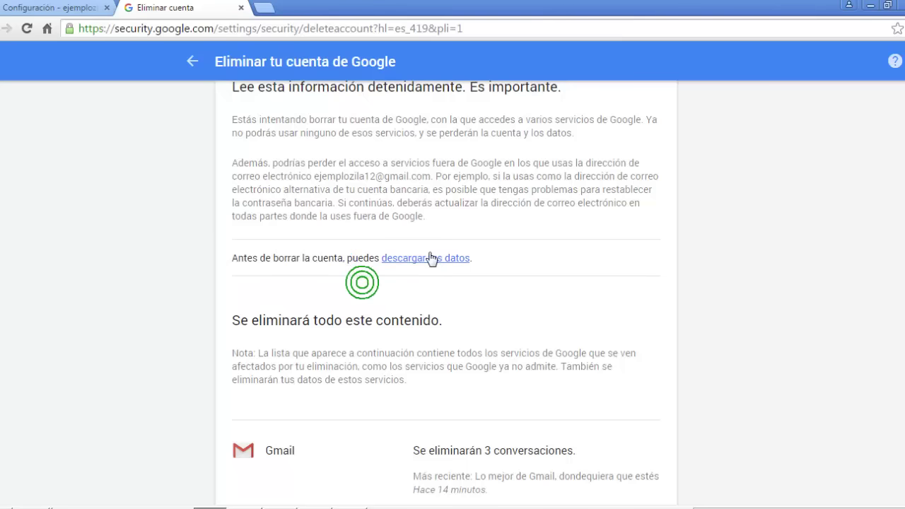
left_click(447, 276)
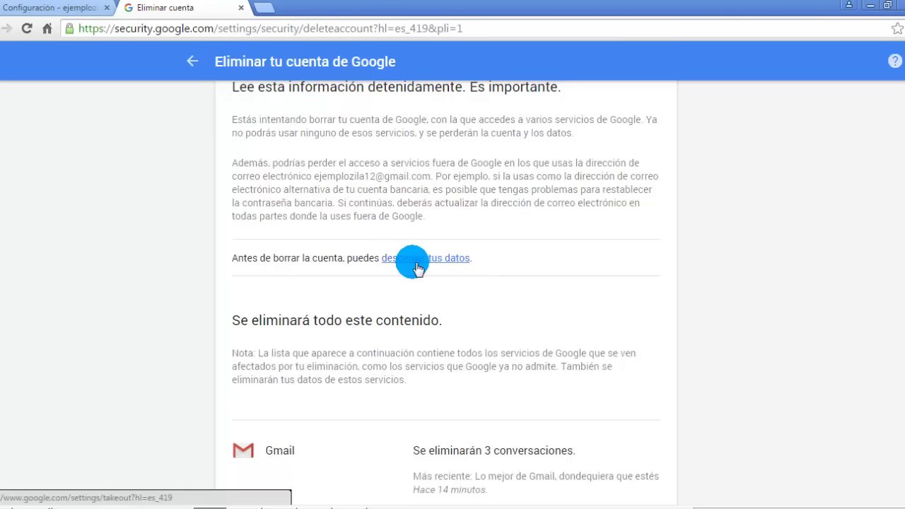
left_click(416, 267)
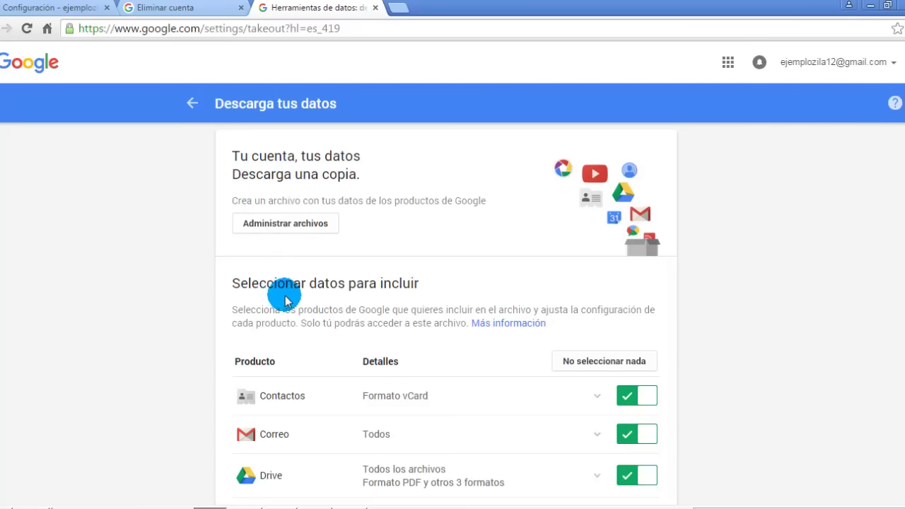
Deselect every product offered for the archive and select all of them again
scroll(282, 292, "down", 1)
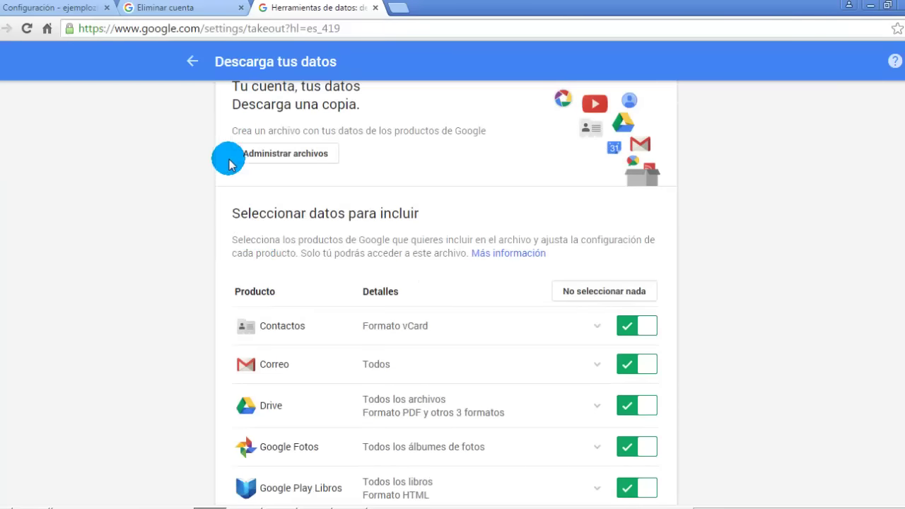
left_click(603, 294)
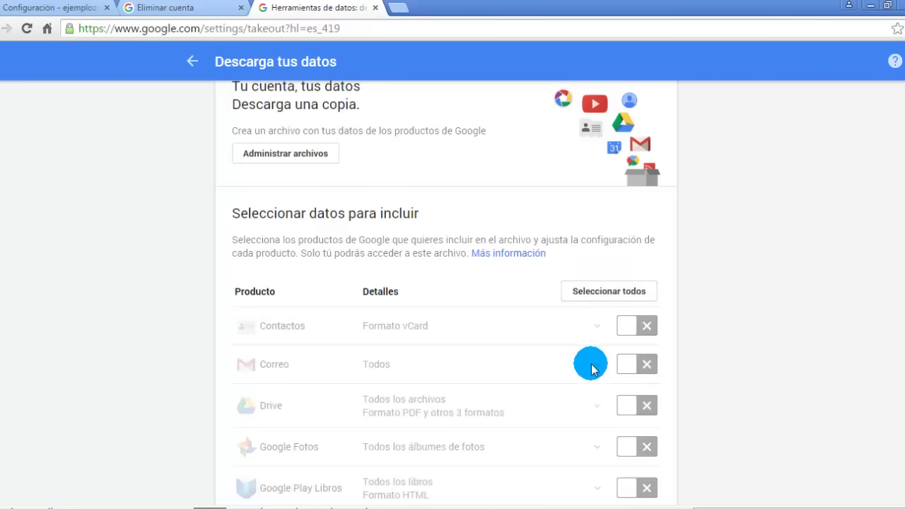
scroll(588, 362, "down", 5)
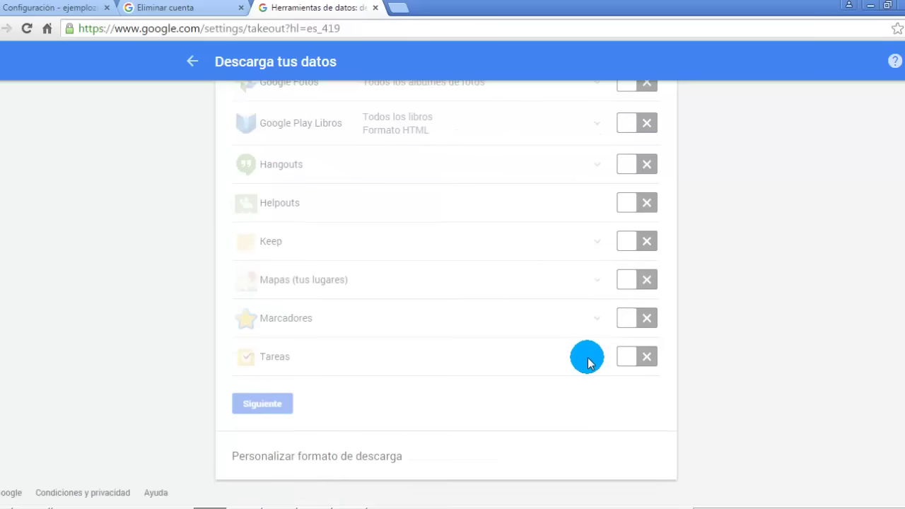
scroll(588, 361, "up", 4)
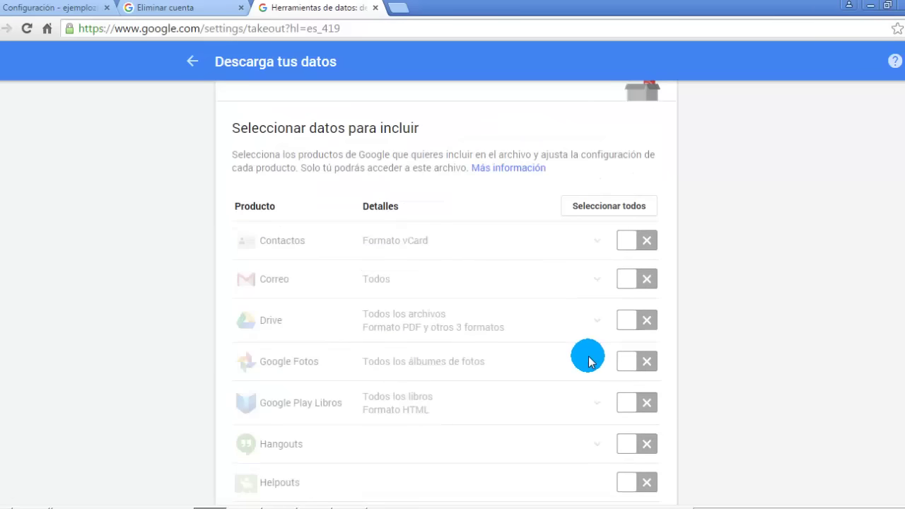
left_click(602, 208)
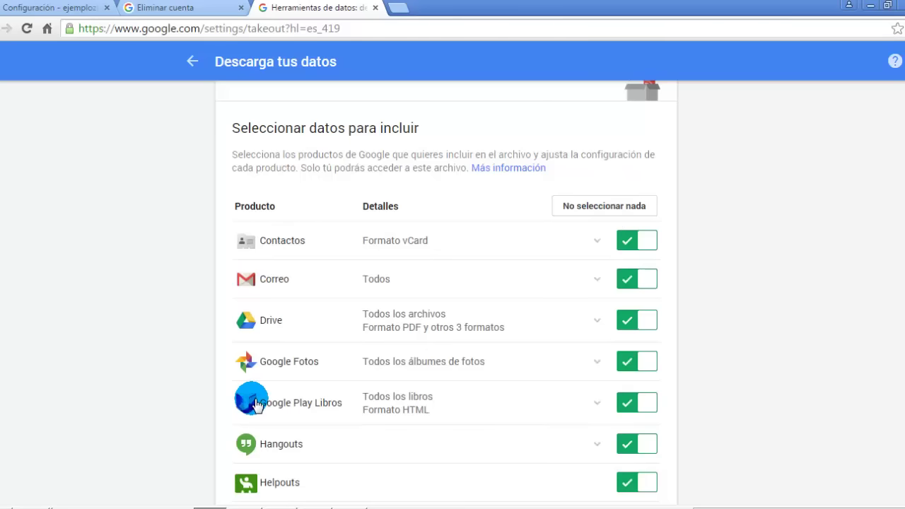
Review the products included in the archive and inspect the file format setting for Contactos
scroll(248, 393, "down", 4)
scroll(248, 400, "up", 6)
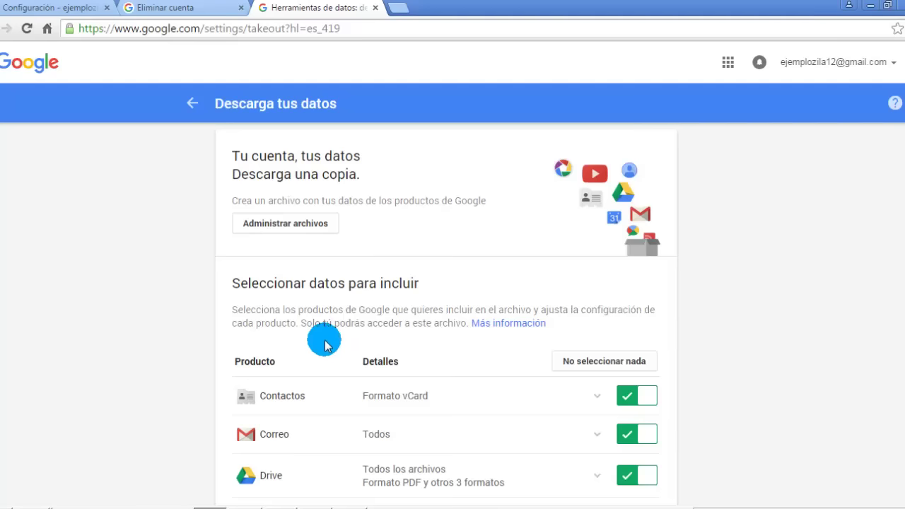
scroll(558, 359, "down", 2)
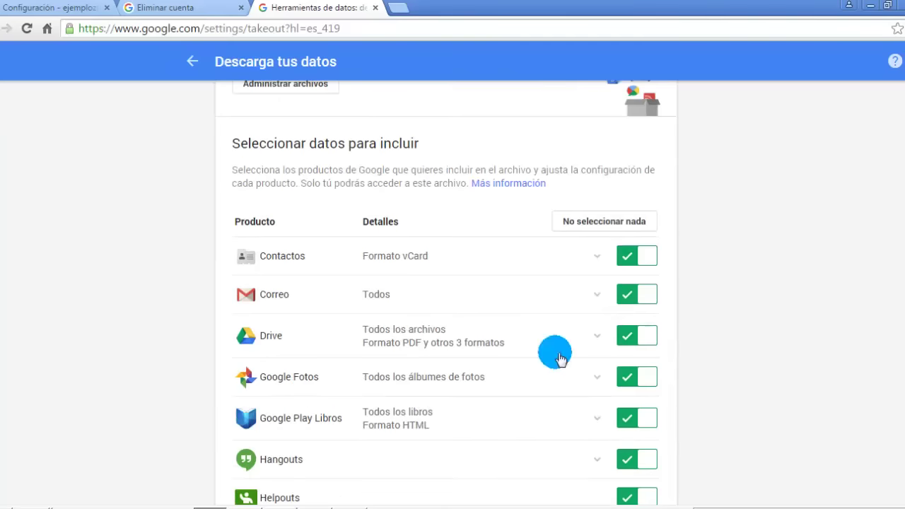
left_click(597, 258)
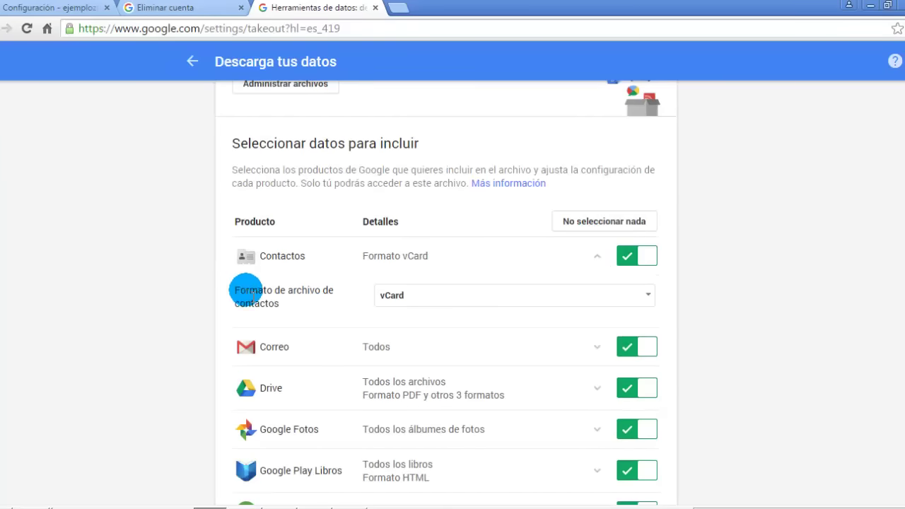
left_click(627, 304)
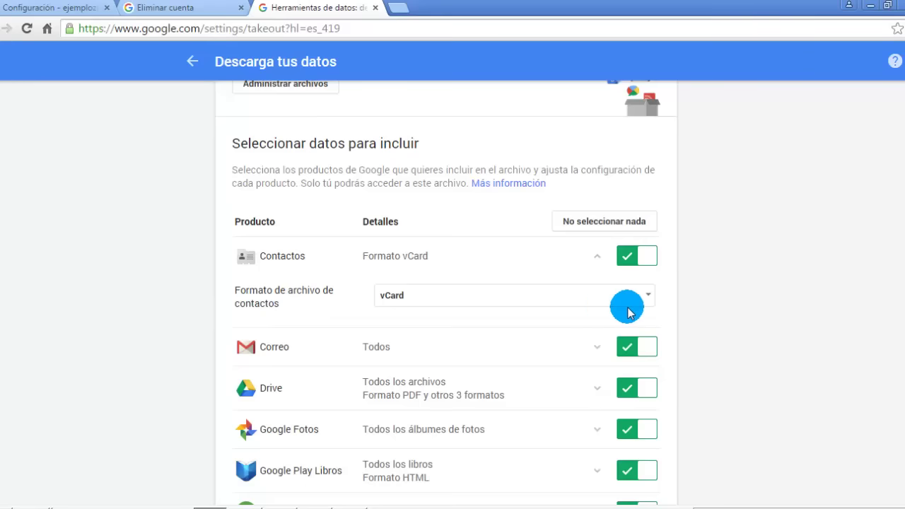
left_click(643, 297)
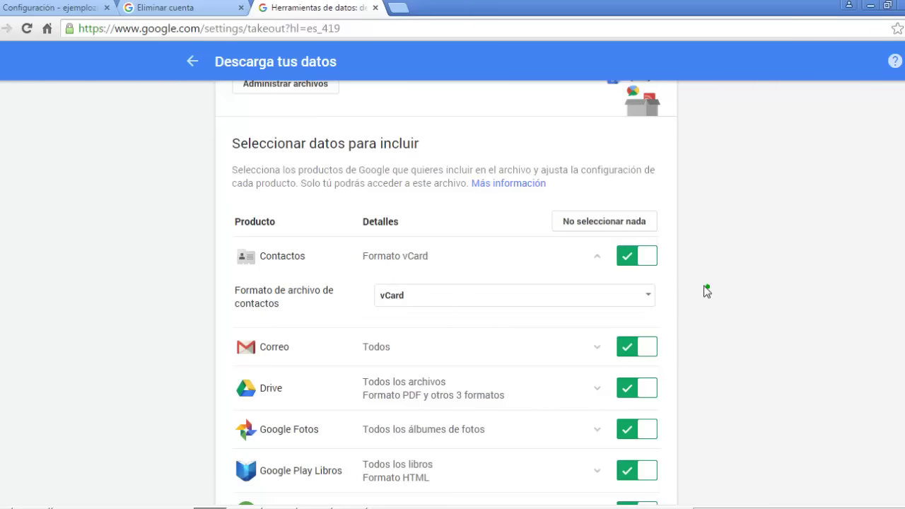
left_click(598, 258)
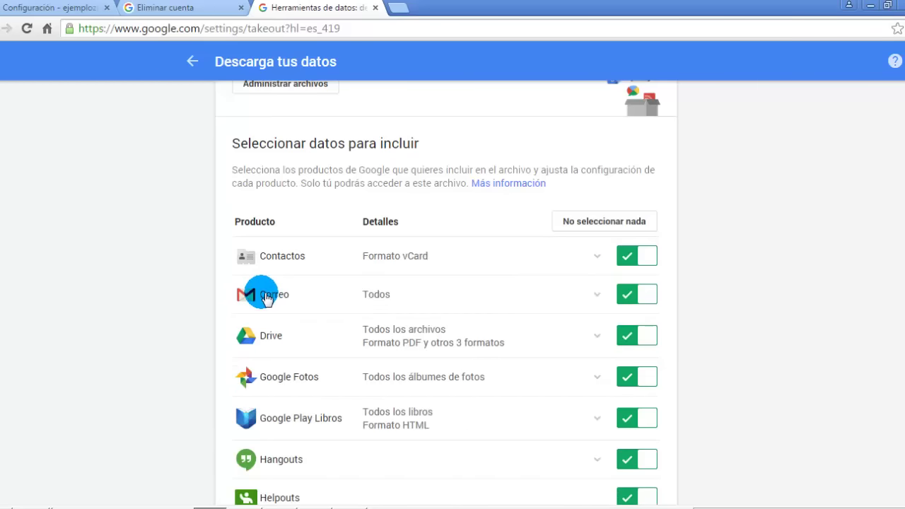
Set the Correo export to use selected labels and open the Gmail label selection
left_click(596, 294)
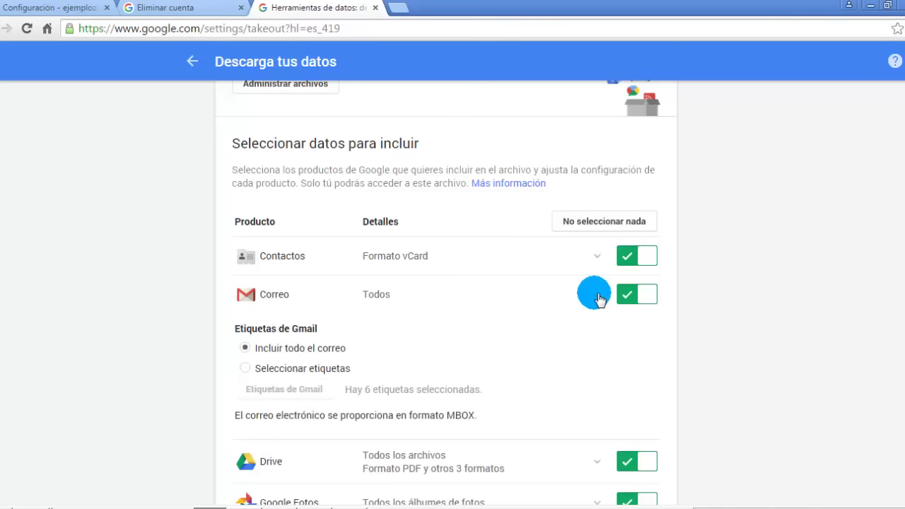
left_click(309, 369)
left_click(305, 388)
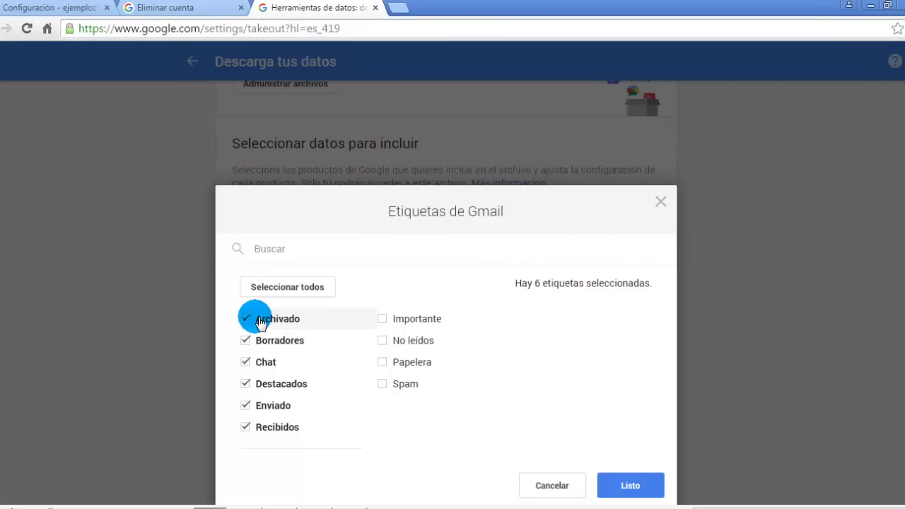
Try including the Importante, No leídos, Papelera and Spam labels in the Gmail export, and discard the label changes
left_click(381, 318)
left_click(382, 341)
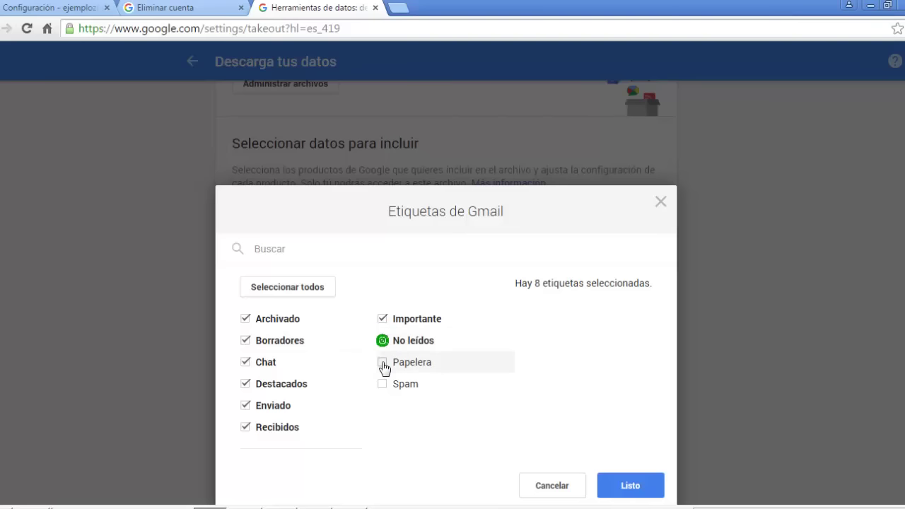
left_click(382, 362)
left_click(382, 384)
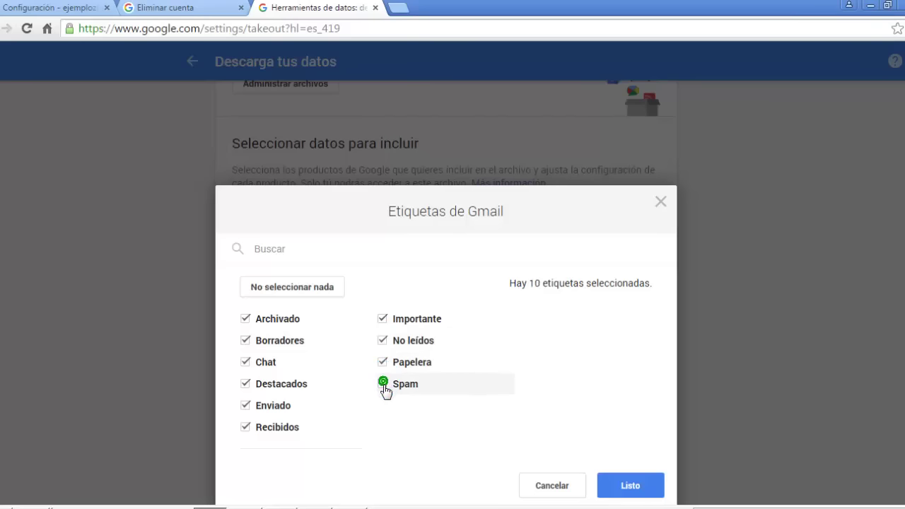
left_click(382, 383)
left_click(382, 362)
left_click(389, 345)
left_click(384, 318)
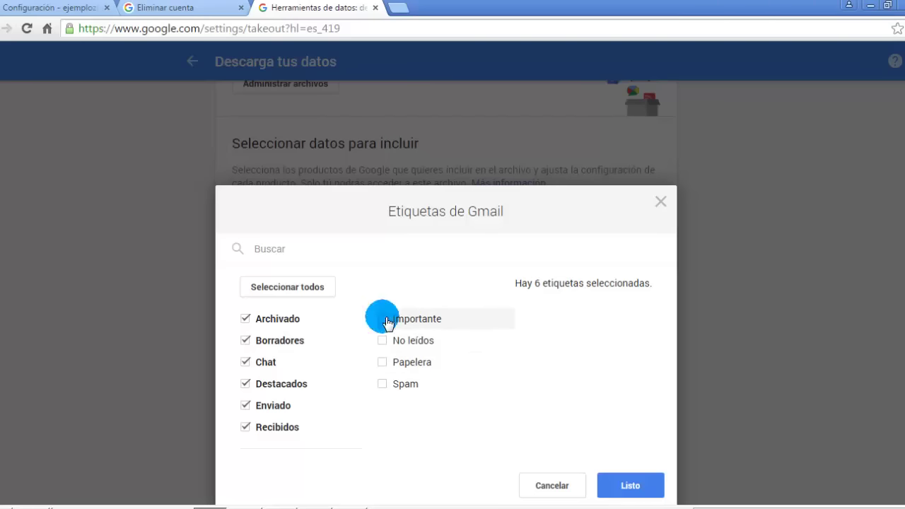
left_click(384, 318)
left_click(384, 342)
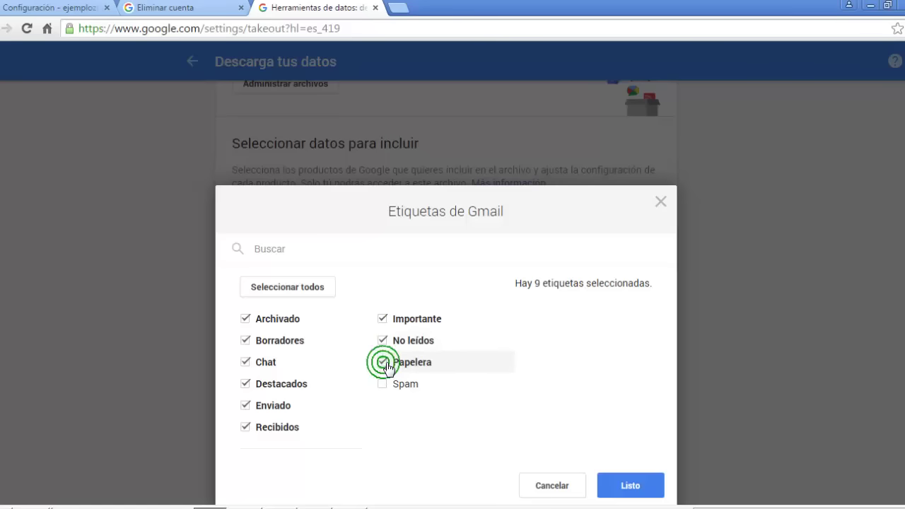
left_click(382, 362)
left_click(383, 362)
left_click(383, 362)
left_click(383, 340)
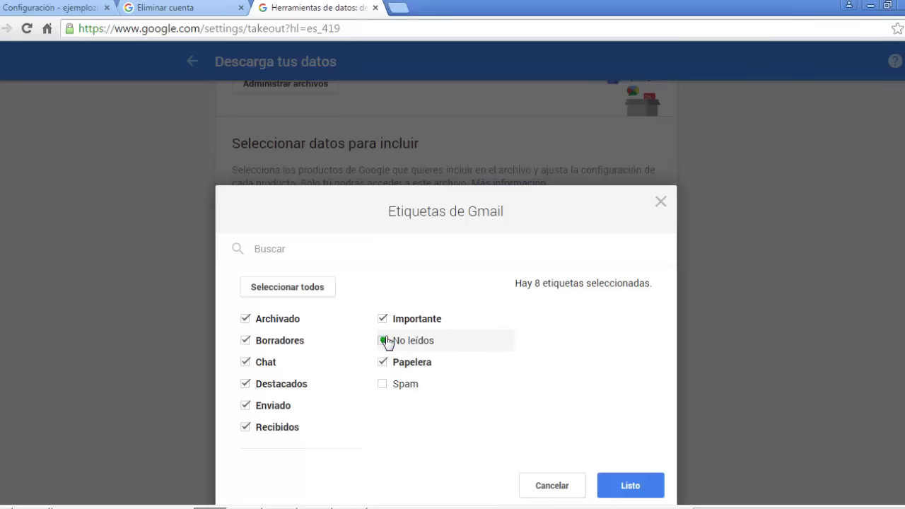
left_click(382, 319)
left_click(381, 363)
scroll(572, 410, "down", 5)
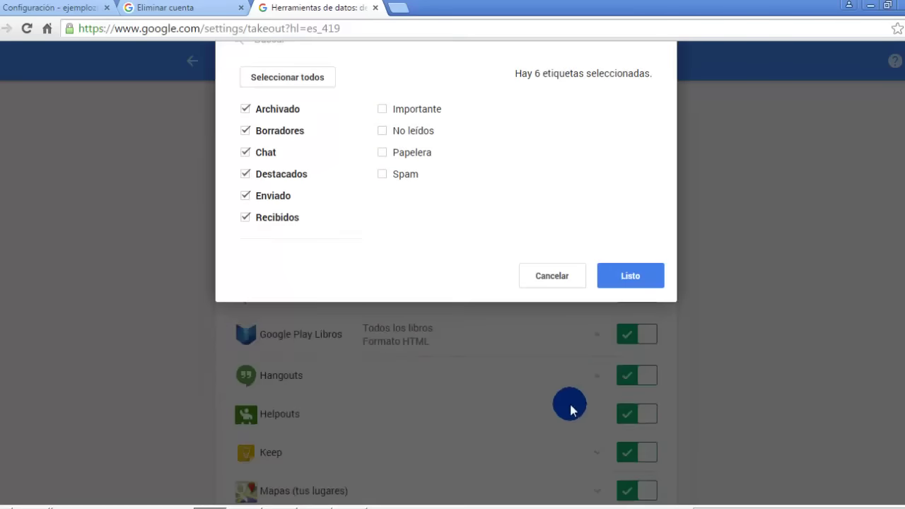
left_click(547, 281)
Check the export format details for Keep in the product list
scroll(559, 320, "down", 3)
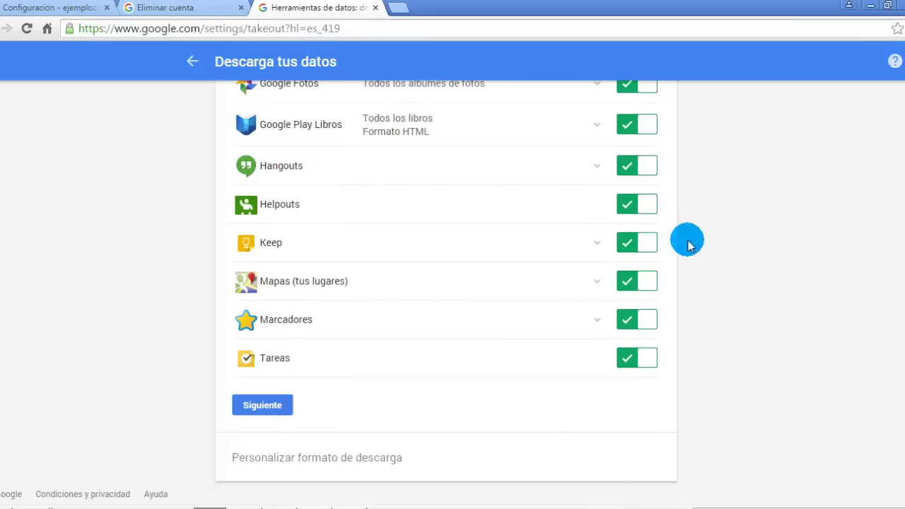
left_click(598, 246)
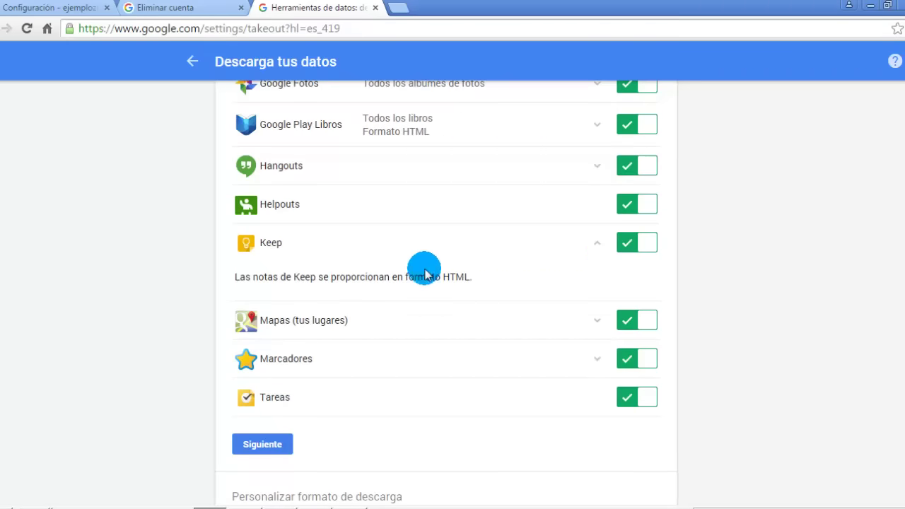
left_click(601, 243)
scroll(592, 226, "up", 2)
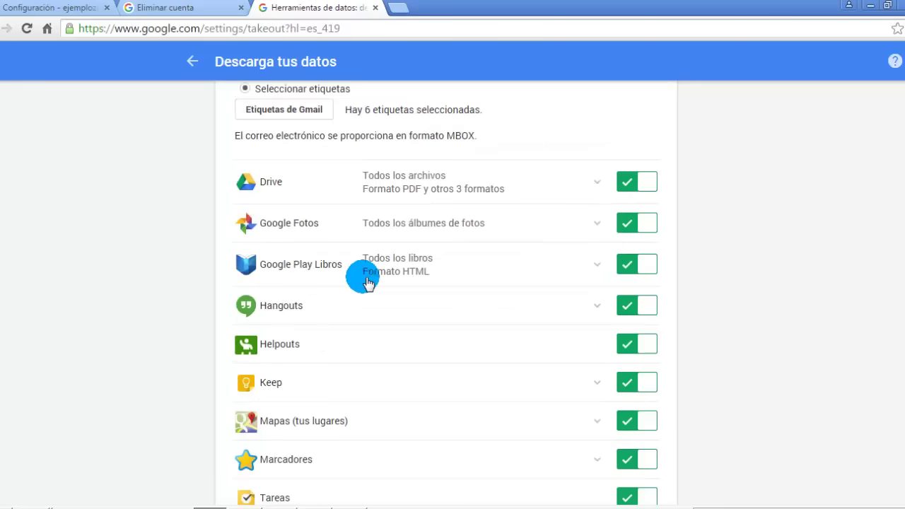
Proceed with the selected products and create a .zip archive delivered through an emailed download link
scroll(344, 319, "down", 2)
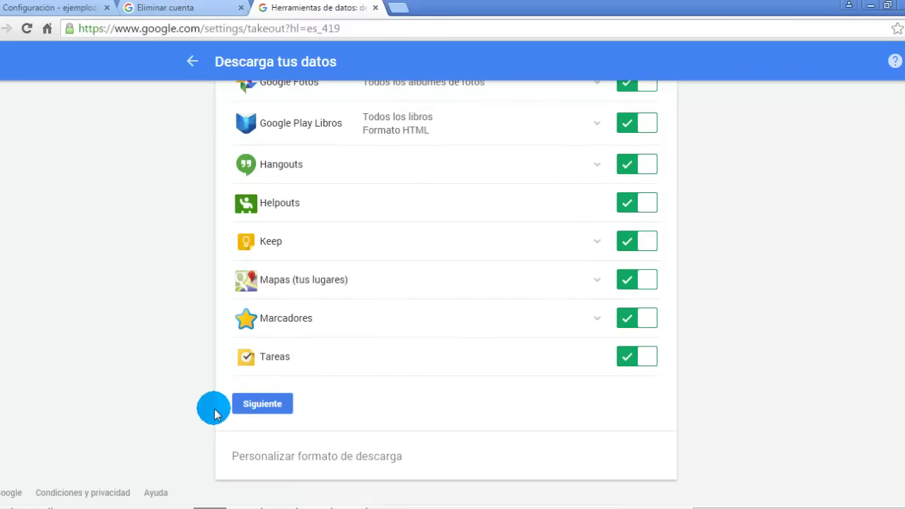
left_click(254, 404)
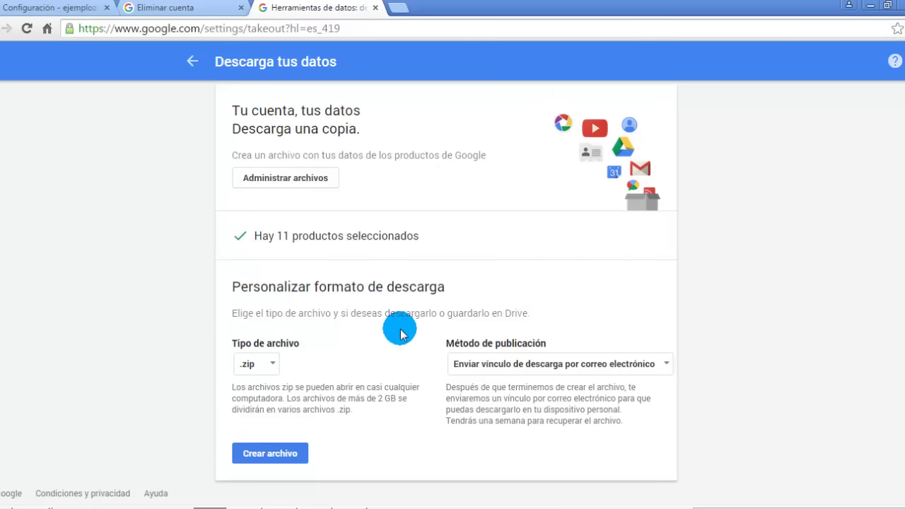
left_click(285, 376)
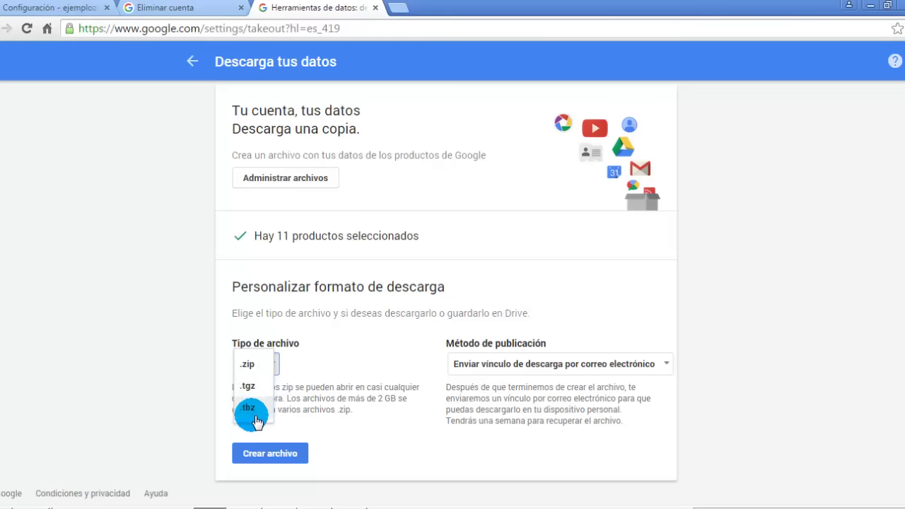
left_click(248, 363)
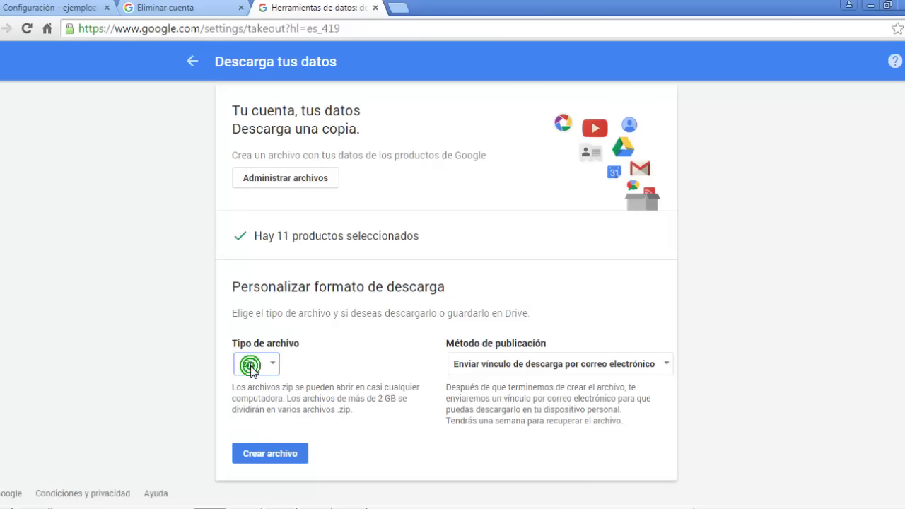
left_click(669, 362)
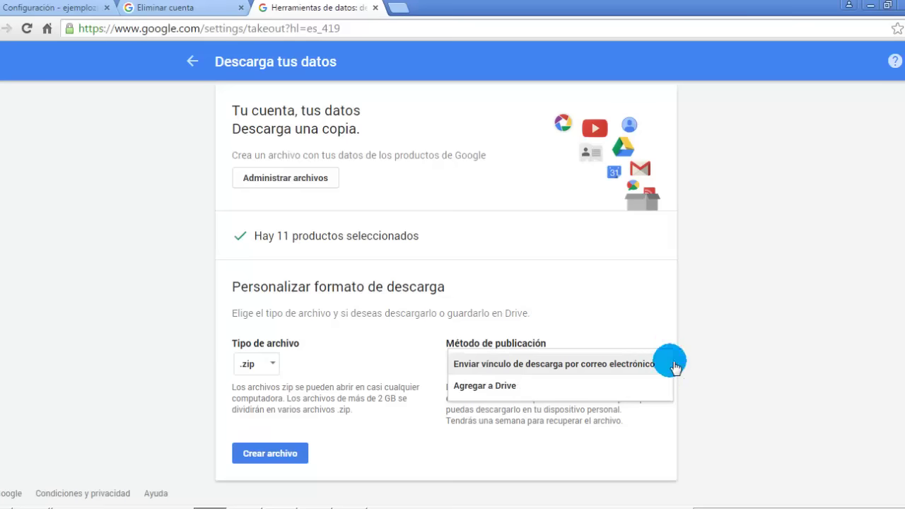
left_click(622, 311)
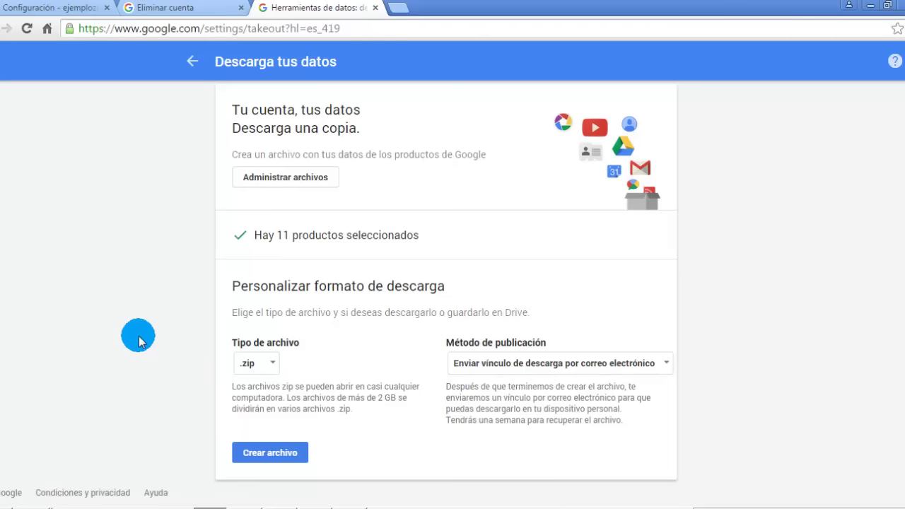
left_click(272, 453)
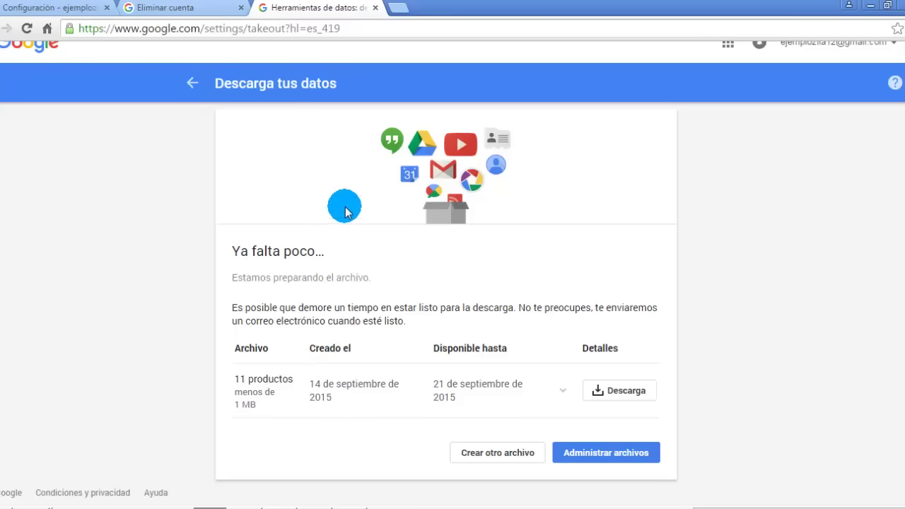
Start downloading the 11-product archive and re-enter the account password to authorize it
left_click(627, 392)
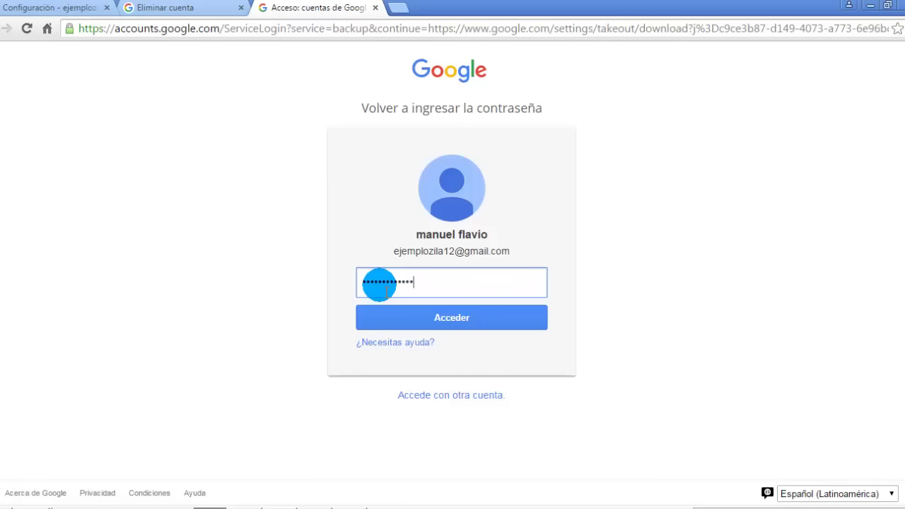
left_click(487, 318)
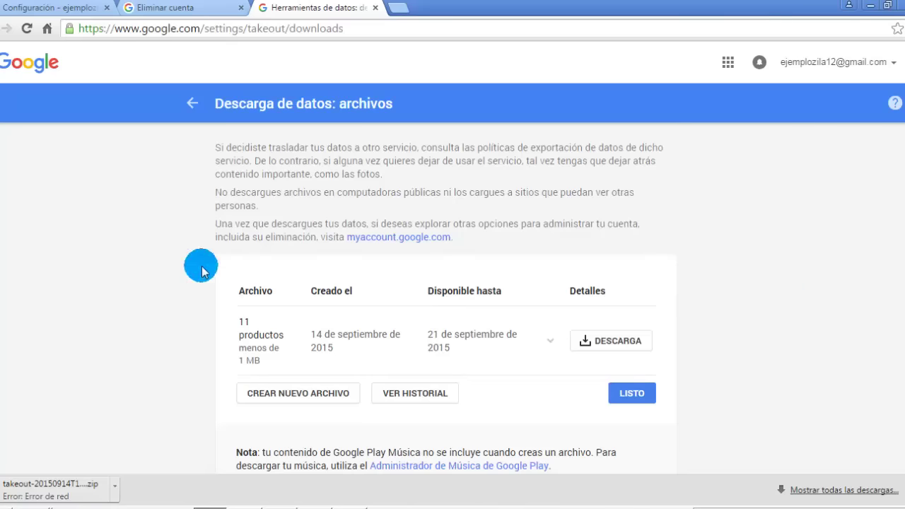
left_click(114, 488)
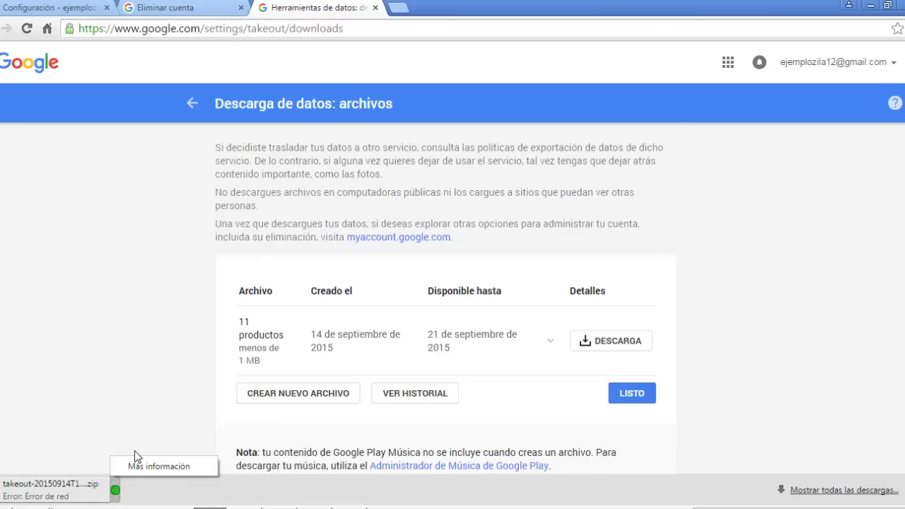
left_click(128, 466)
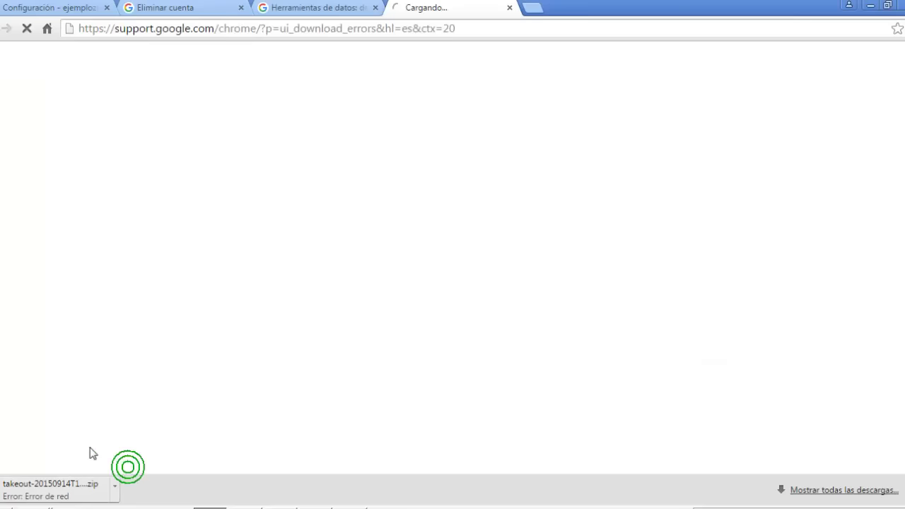
left_click(457, 16)
left_click(510, 9)
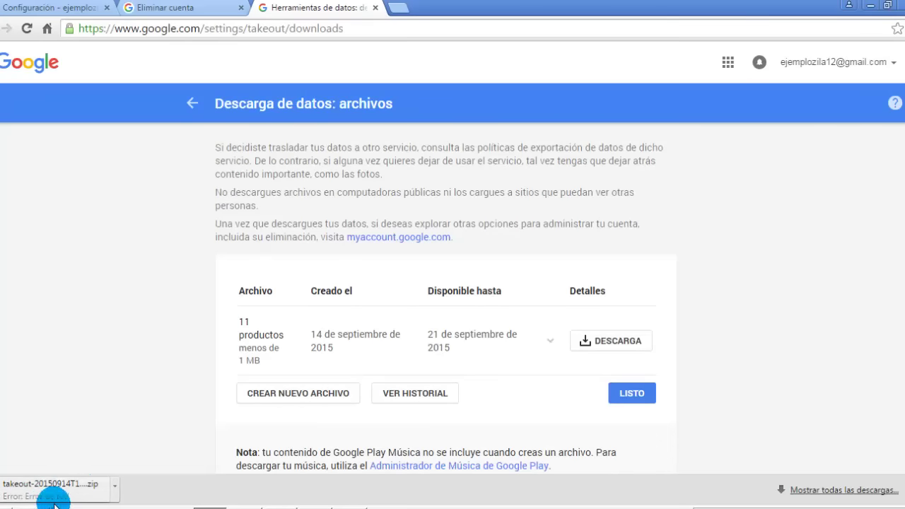
left_click(114, 488)
left_click(134, 466)
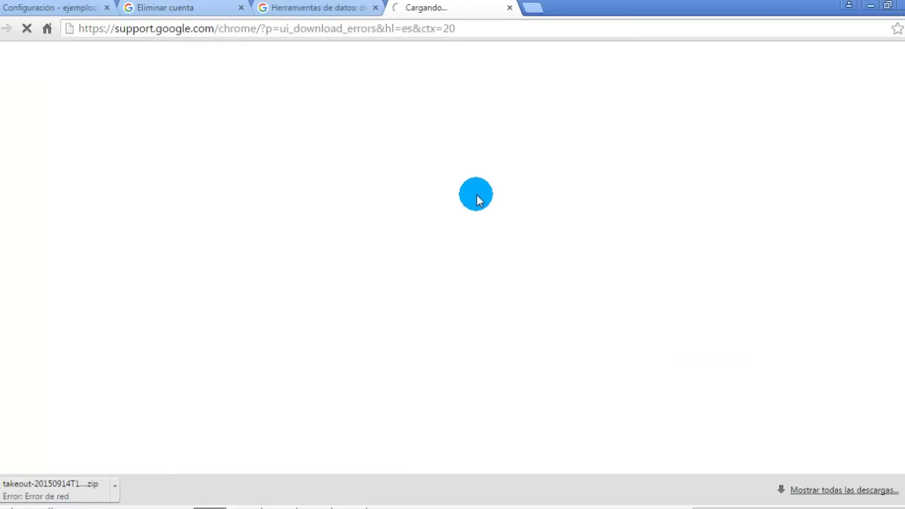
left_click(510, 10)
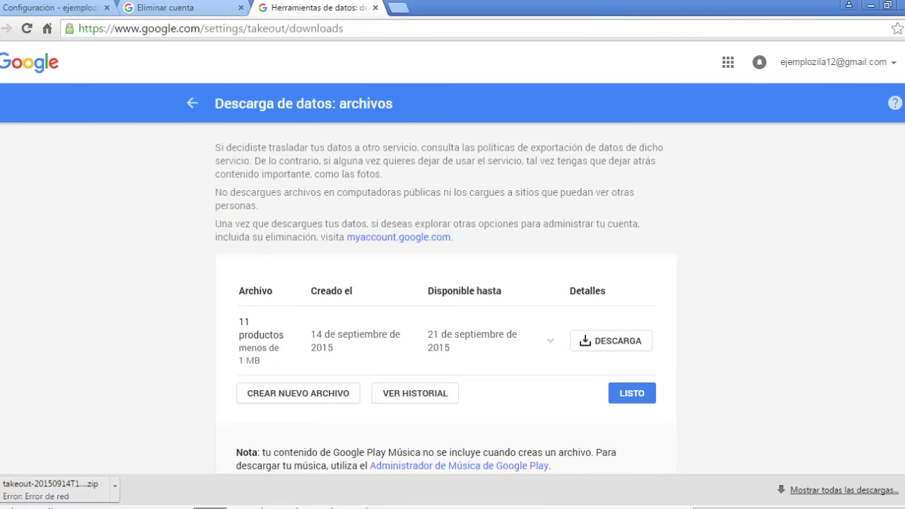
Download the 11-product archive again and show the downloaded takeout zip file in its folder
left_click(61, 495)
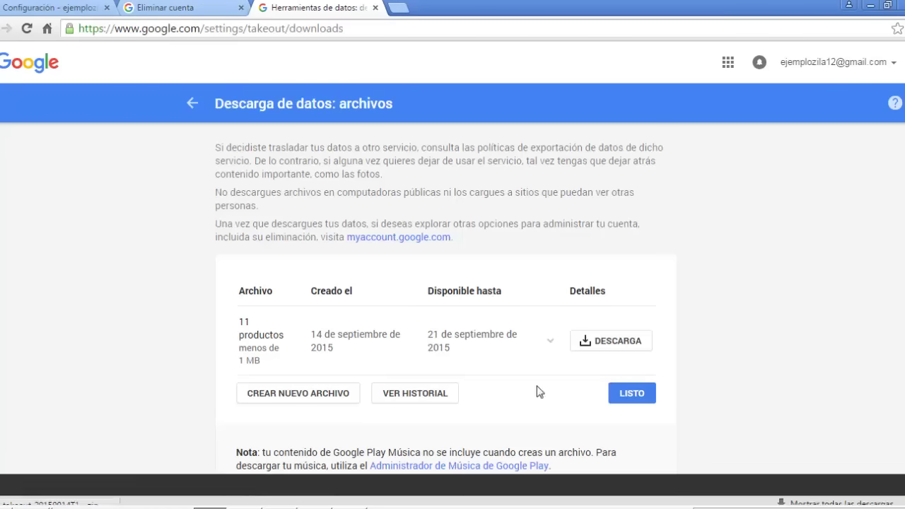
left_click(594, 343)
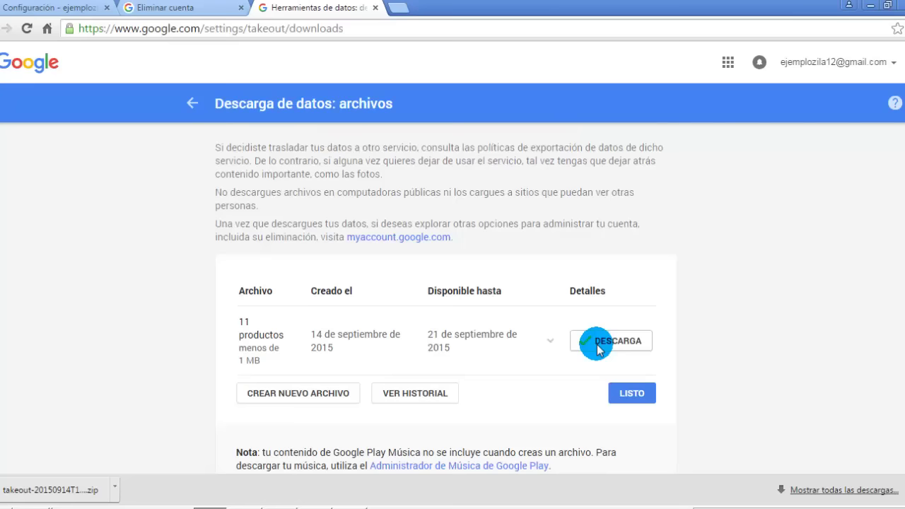
left_click(114, 487)
left_click(146, 441)
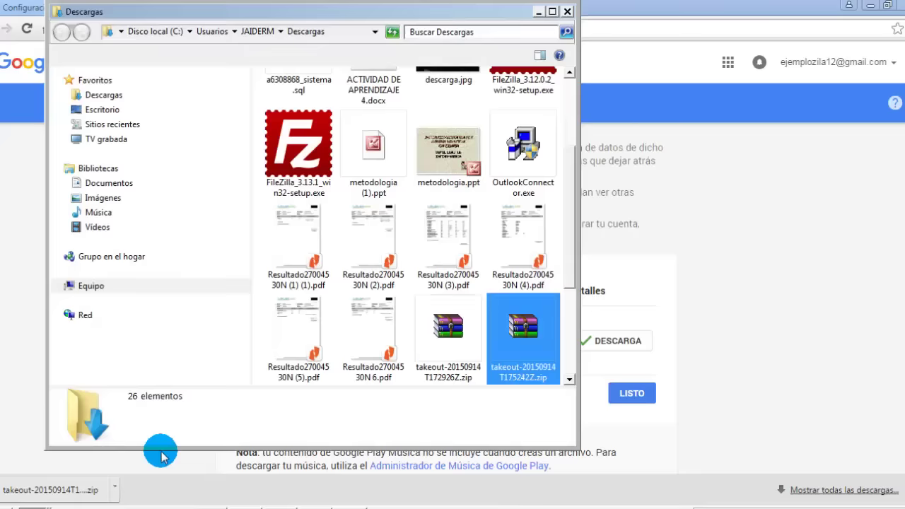
Examine takeout-20150914T175242Z.zip in the maximized Descargas folder window and return to Chrome
key("super+Up")
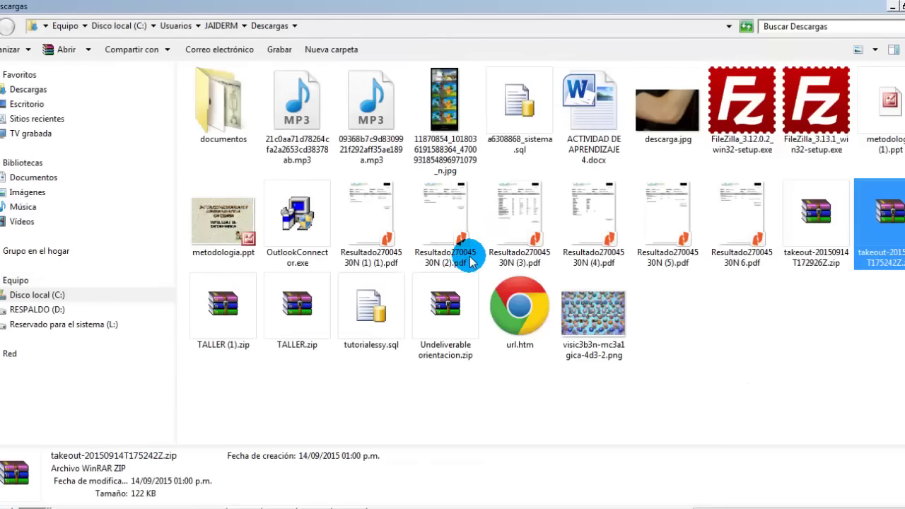
left_click(890, 228)
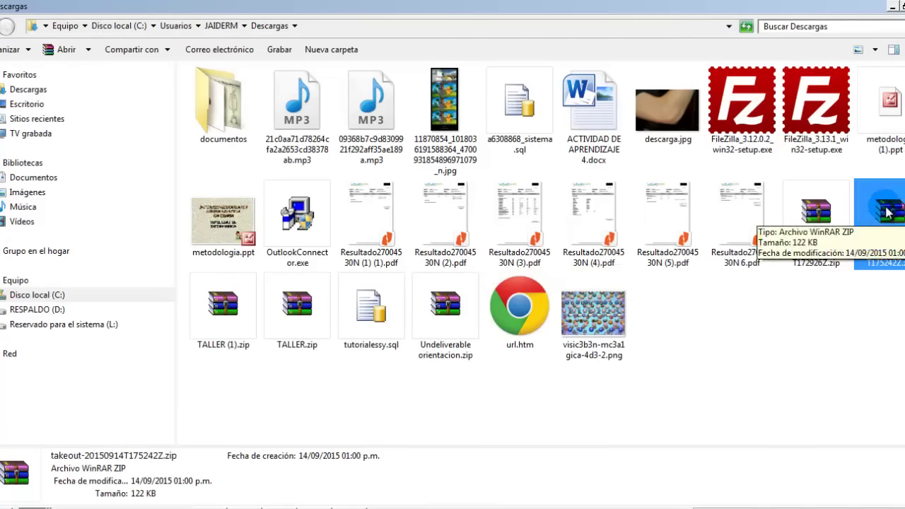
left_click(875, 222)
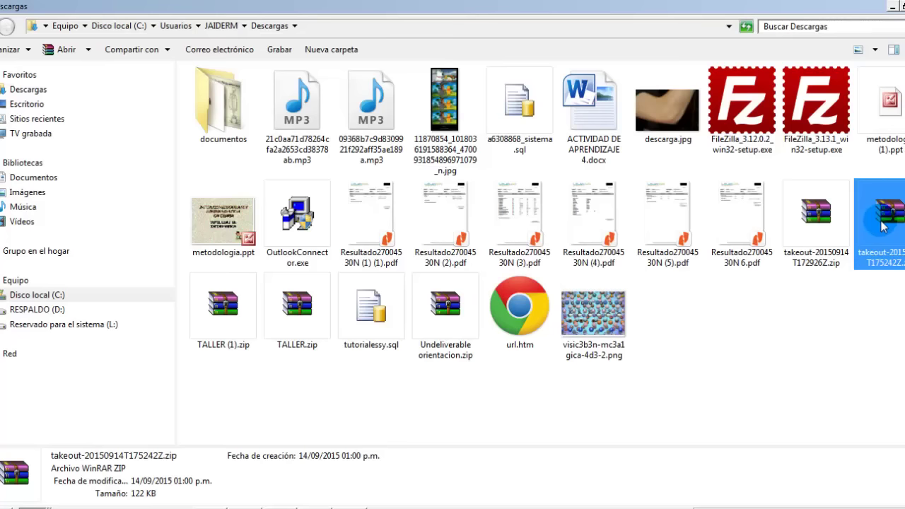
left_click(210, 507)
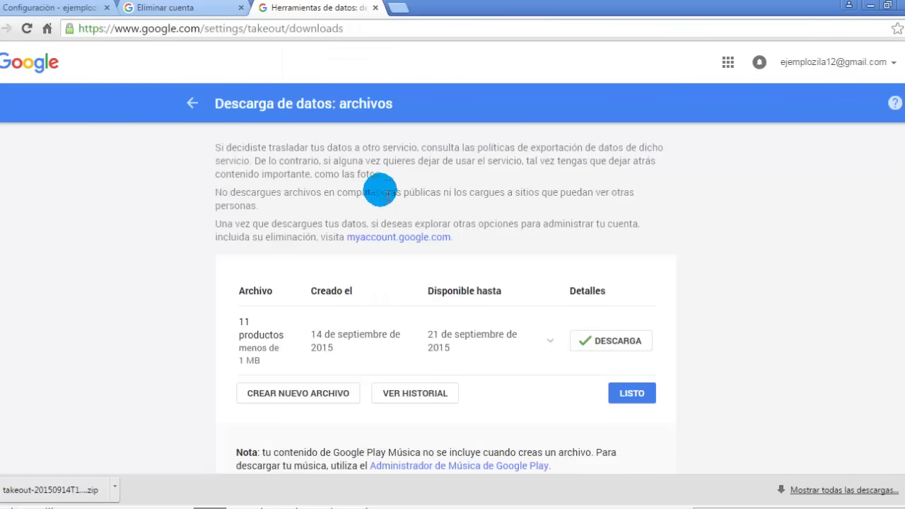
Close the data download page and return to the Eliminar cuenta page
scroll(212, 152, "down", 1)
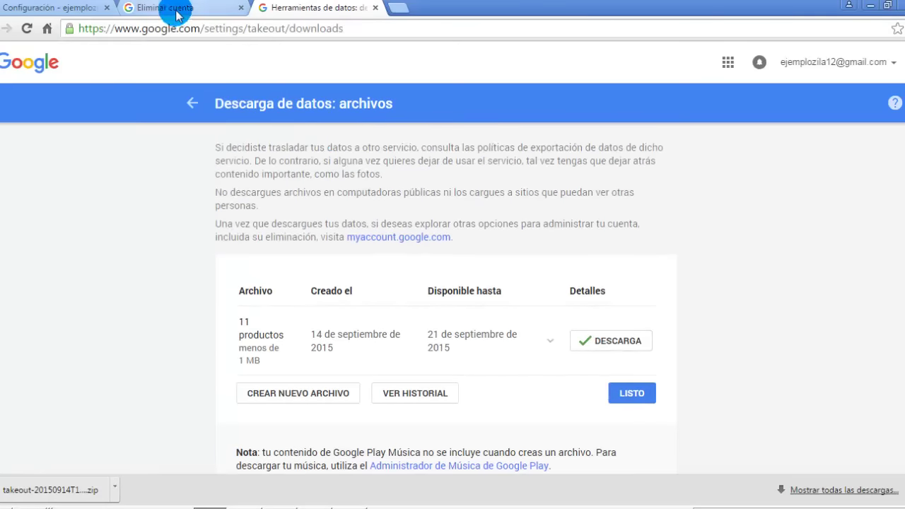
left_click(177, 8)
left_click(256, 10)
left_click(375, 7)
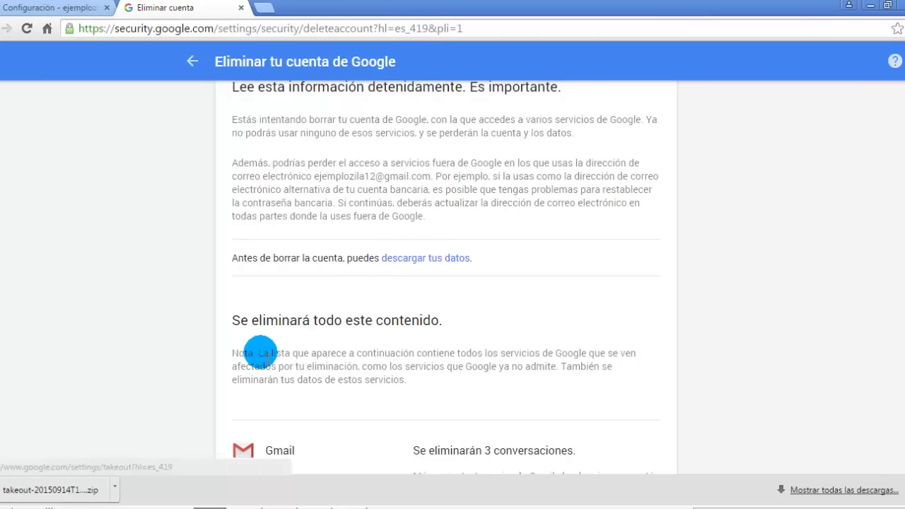
Review the account deletion notice, the sentence about downloading data first, and the list of affected services
scroll(247, 354, "down", 2)
scroll(297, 291, "down", 2)
scroll(299, 292, "up", 5)
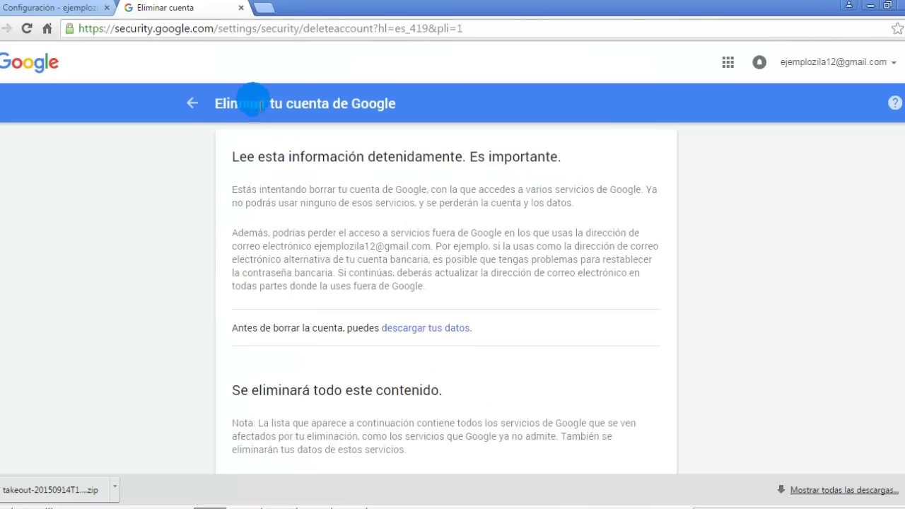
scroll(261, 382, "down", 1)
left_click_drag(487, 265, 217, 263)
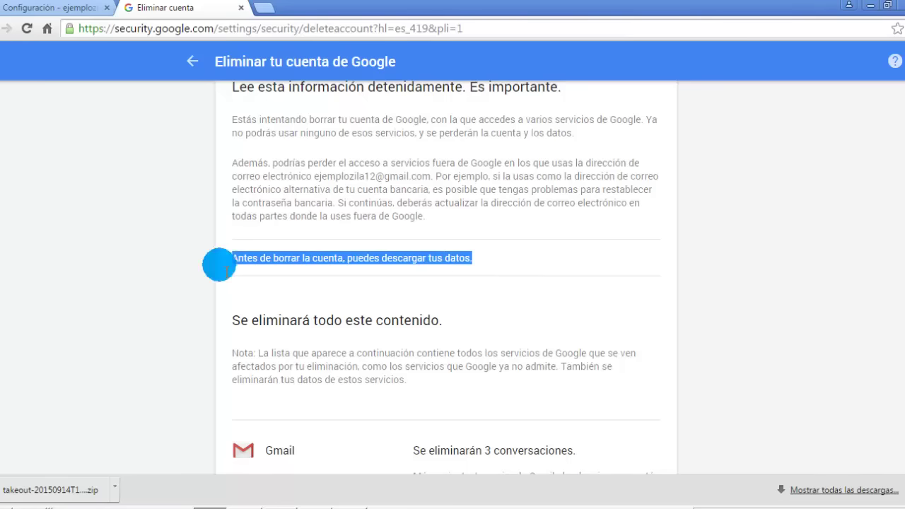
left_click(527, 289)
scroll(481, 320, "down", 4)
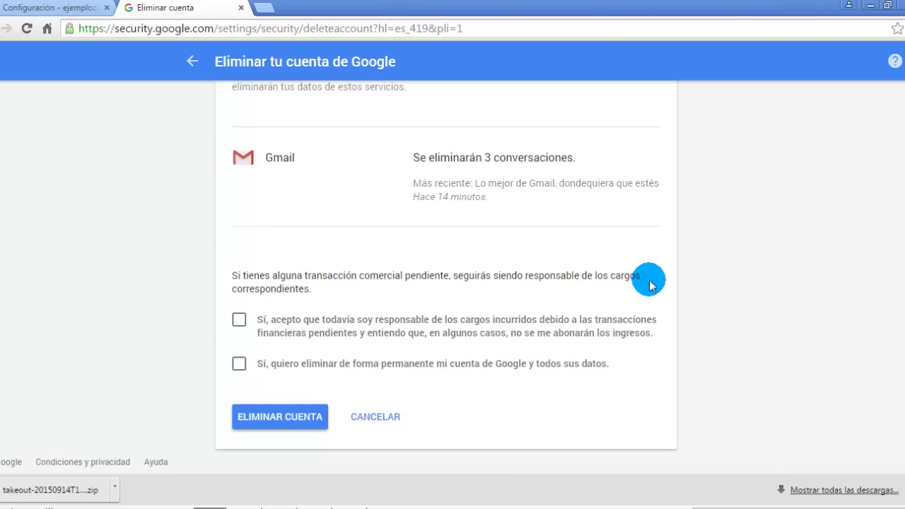
Accept responsibility for pending charges and permanent removal of all data, and submit the Google account deletion
left_click(239, 321)
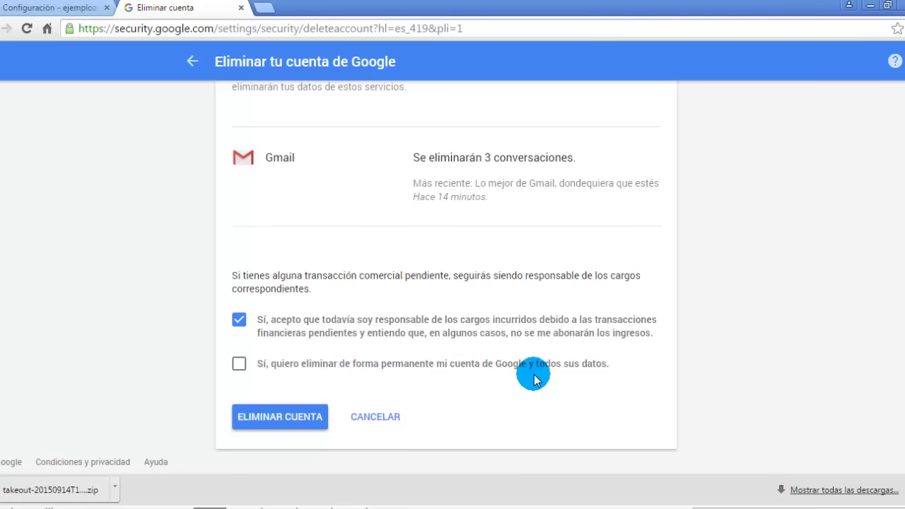
left_click(239, 364)
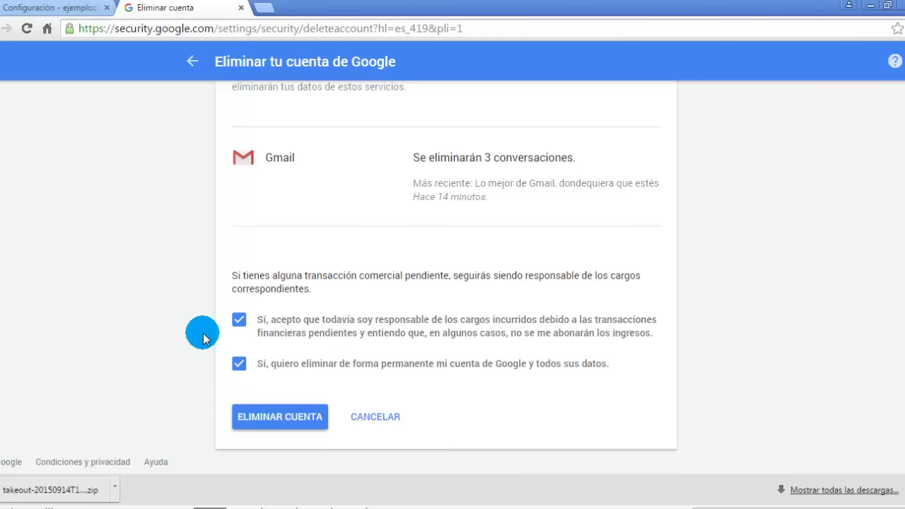
scroll(203, 333, "up", 3)
scroll(163, 313, "down", 3)
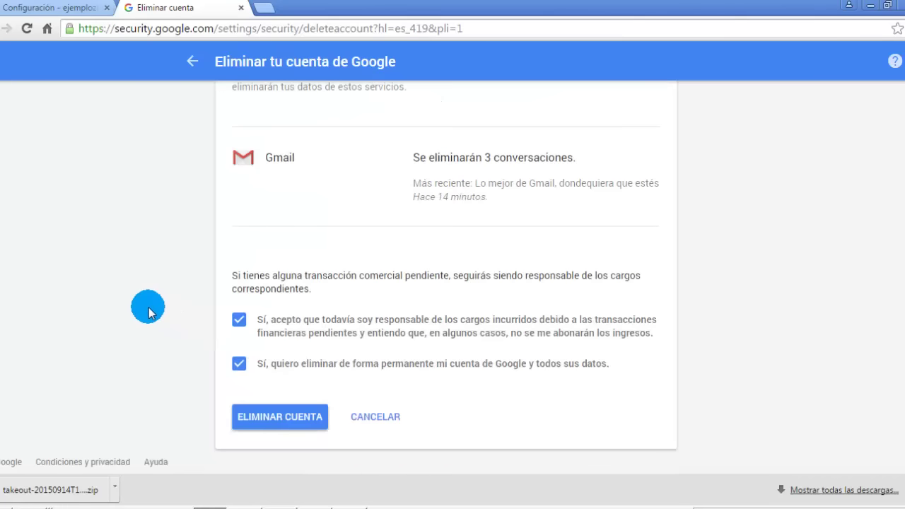
left_click(904, 489)
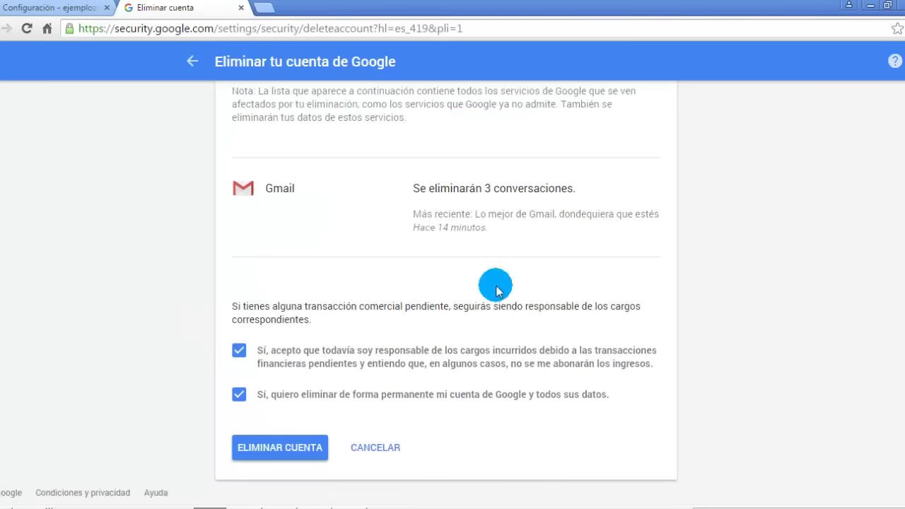
left_click(271, 455)
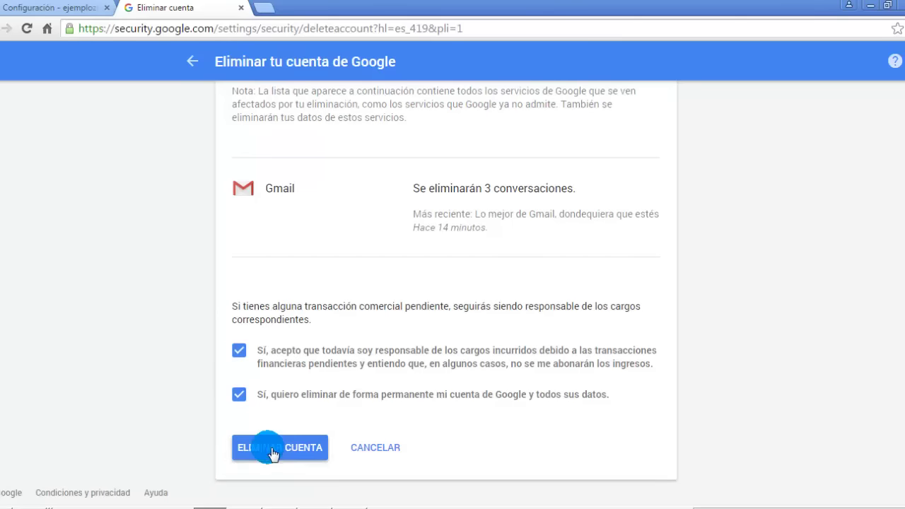